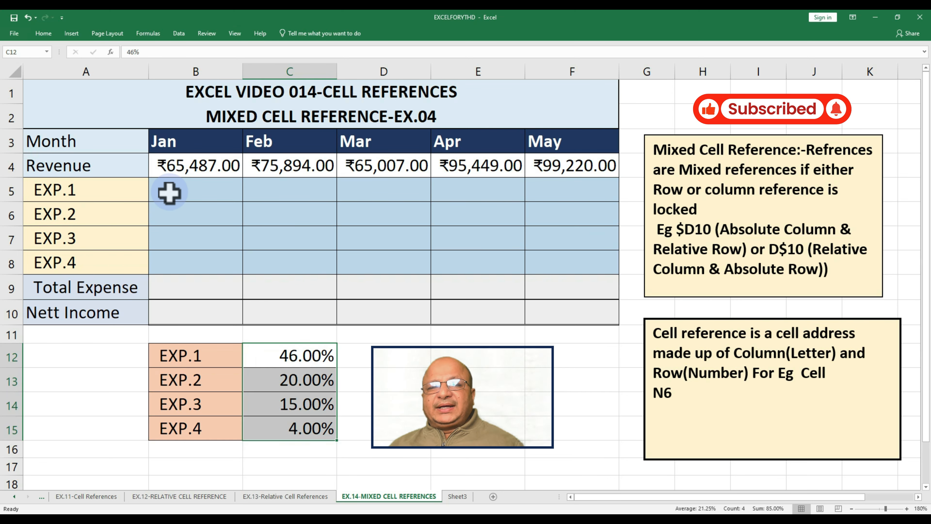
Step: Select the expense range B5:F8 and start the formula =B4*C12 in its first cell
drag(169, 190, 587, 271)
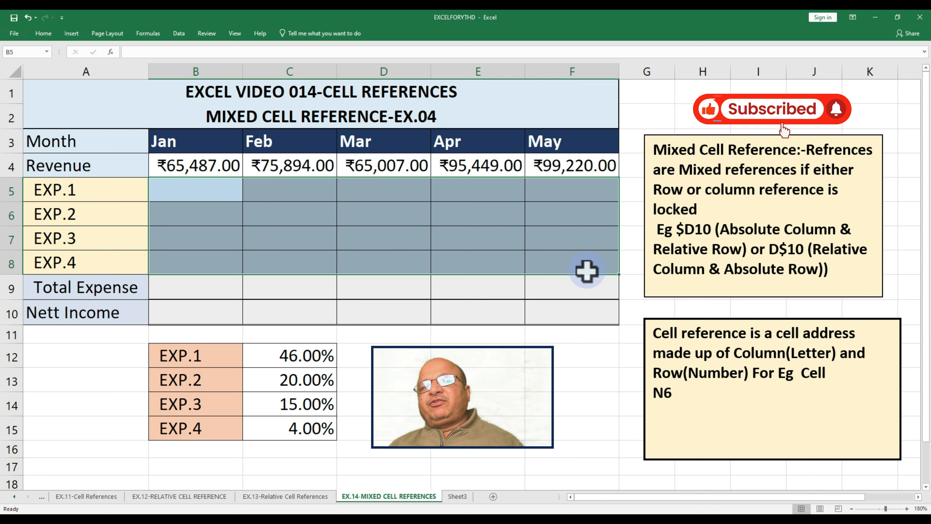
drag(195, 190, 572, 260)
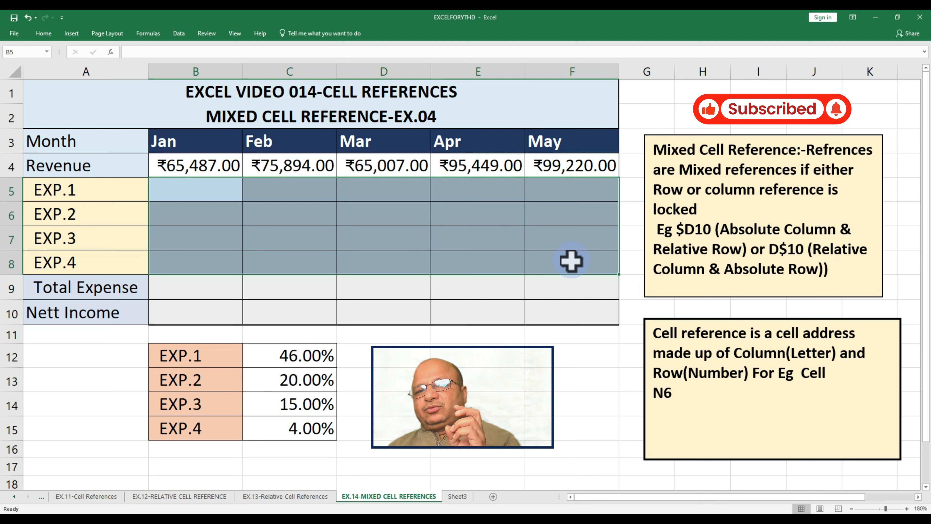
text(=)
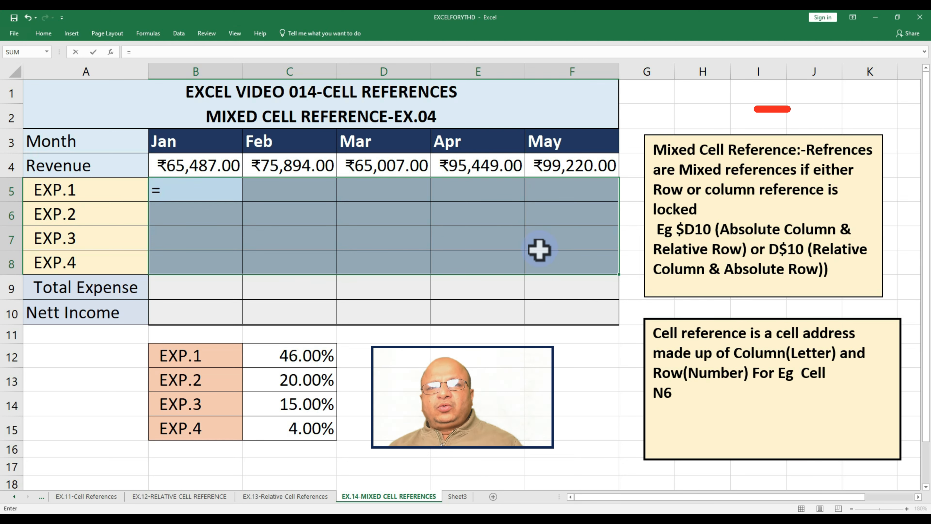
click(208, 166)
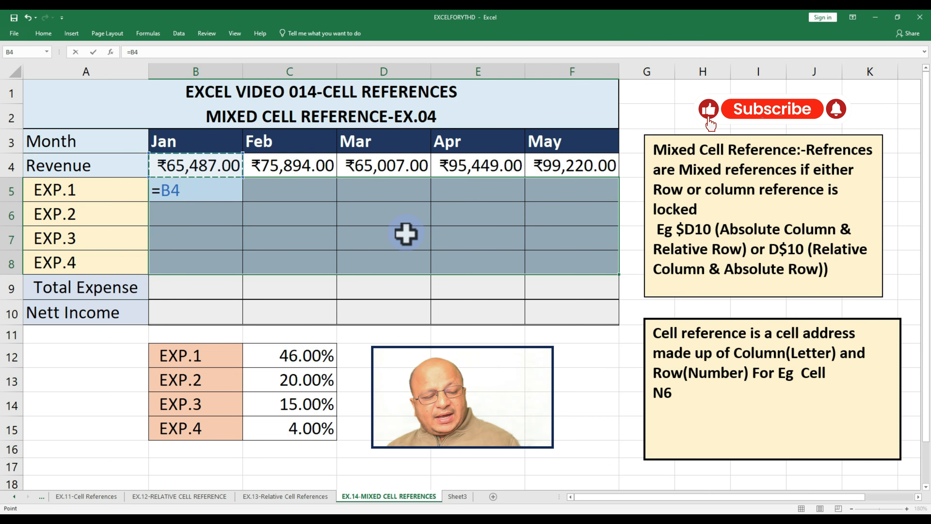
text(*)
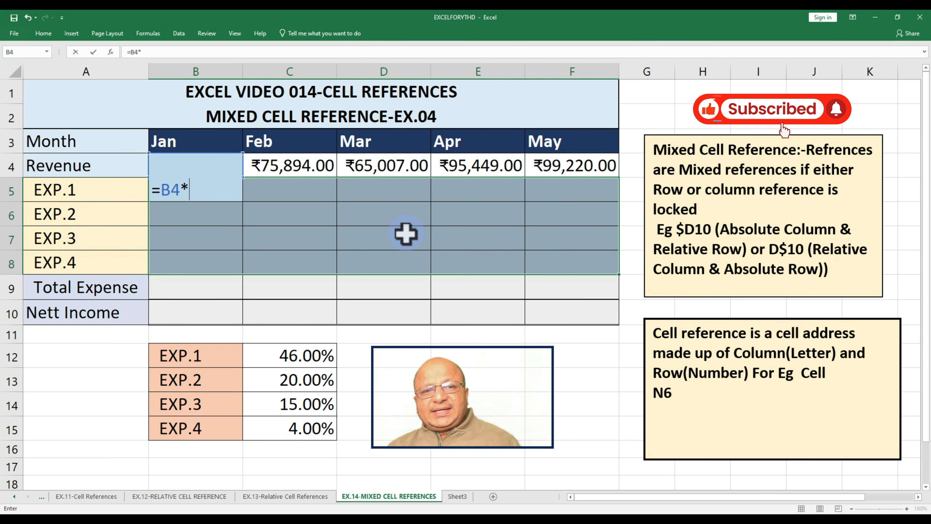
click(298, 355)
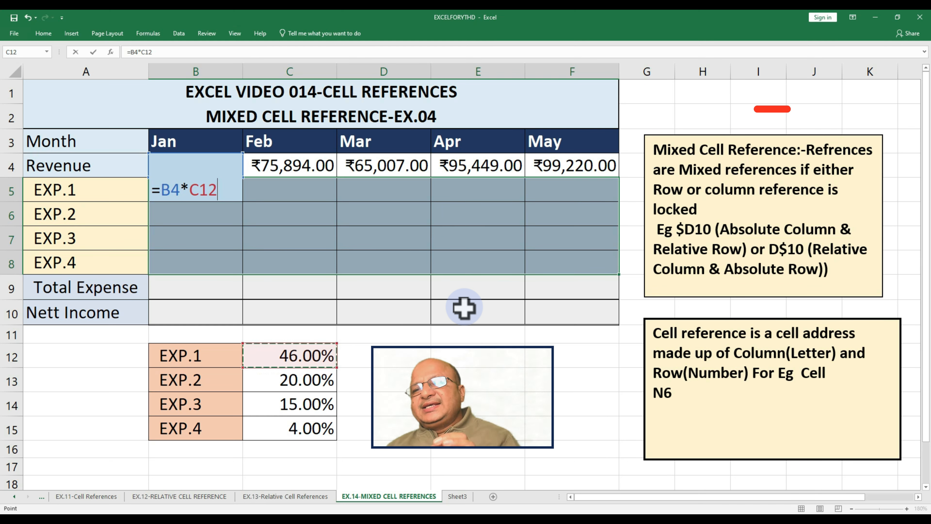
Step: Lock only the row of the revenue reference in the formula, making it B$4
click(172, 189)
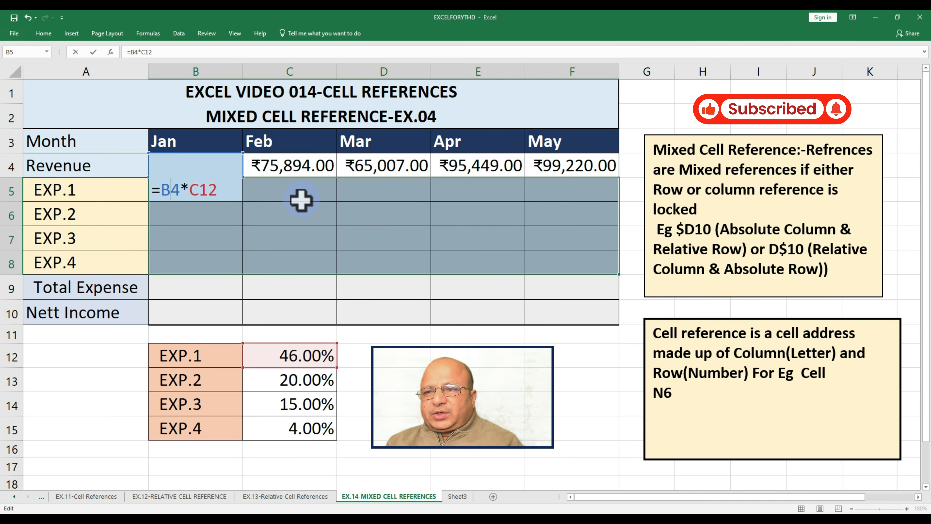
click(166, 195)
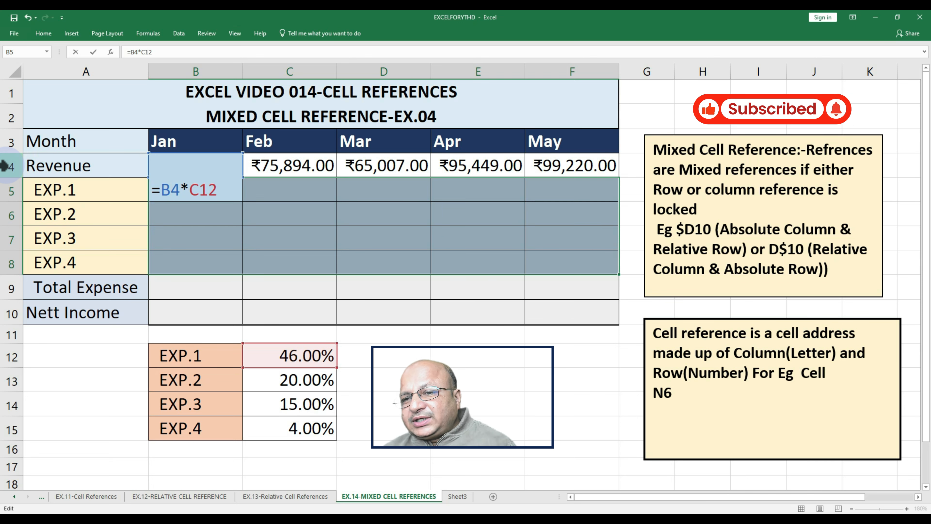
key(F4)
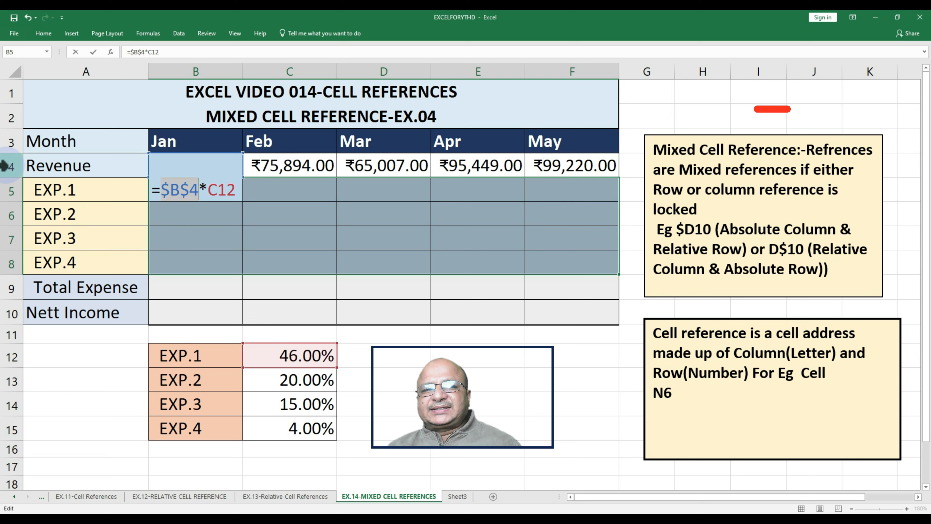
key(F4)
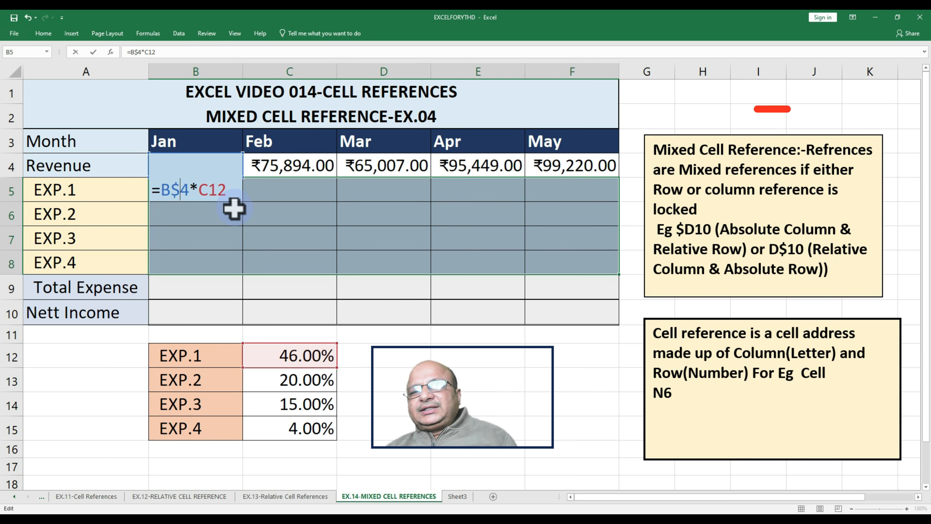
Step: Lock only the column of the percentage reference as $C12, and enter =B$4*$C12 into all of B5:F8
key(Right)
key(Right)
key(Right)
key(Right)
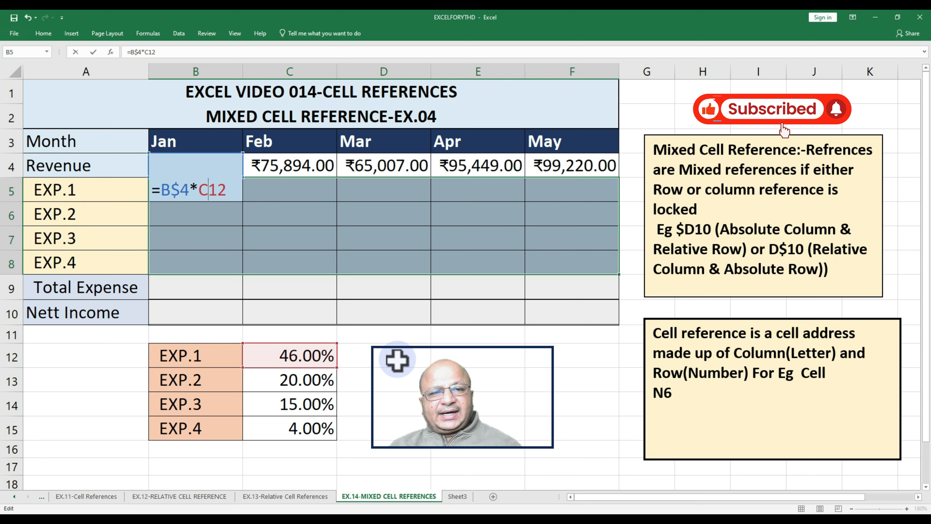
key(F4)
key(F4)
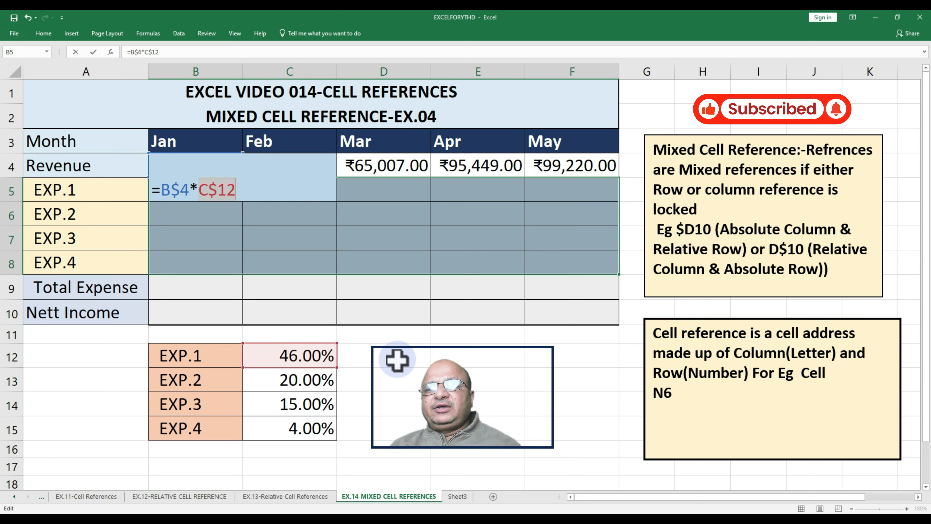
key(F4)
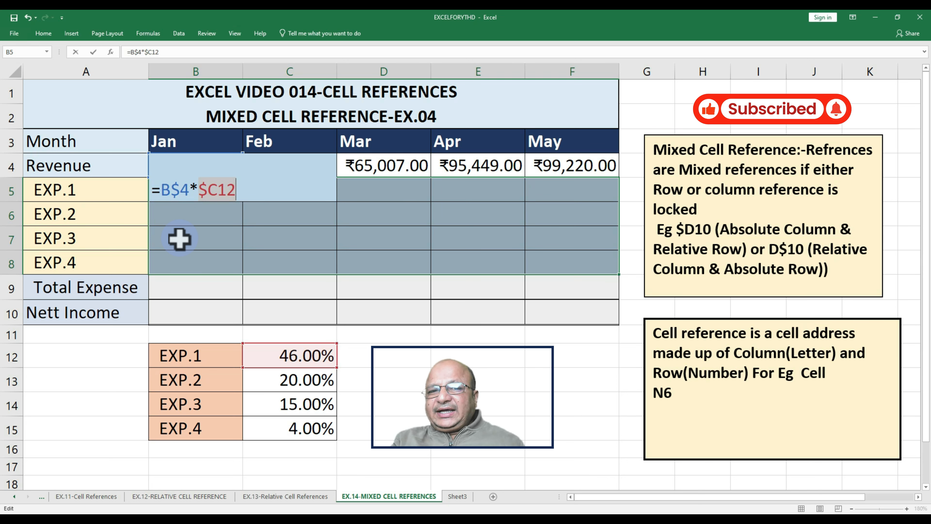
key(ctrl+Return)
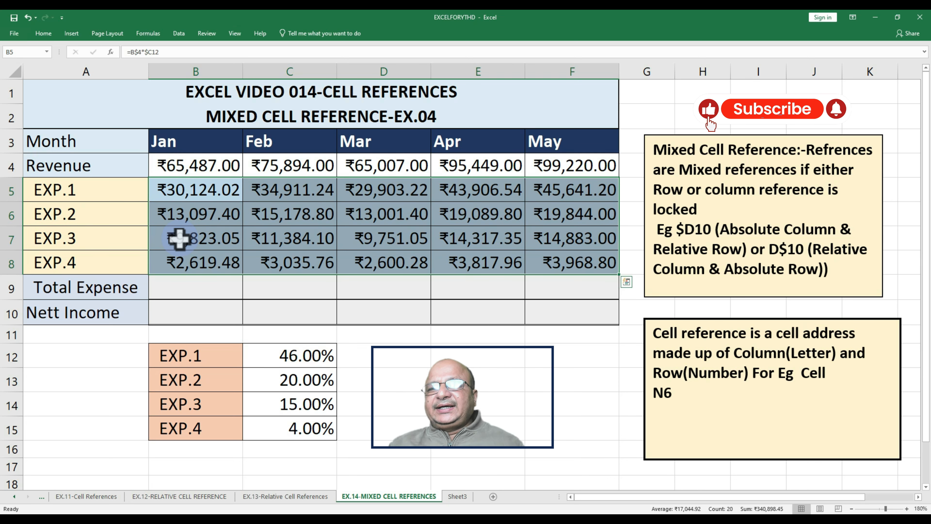
Step: Inspect the cell references in the May EXP.4 formula in F8, leaving the formula as it is
drag(172, 189, 599, 274)
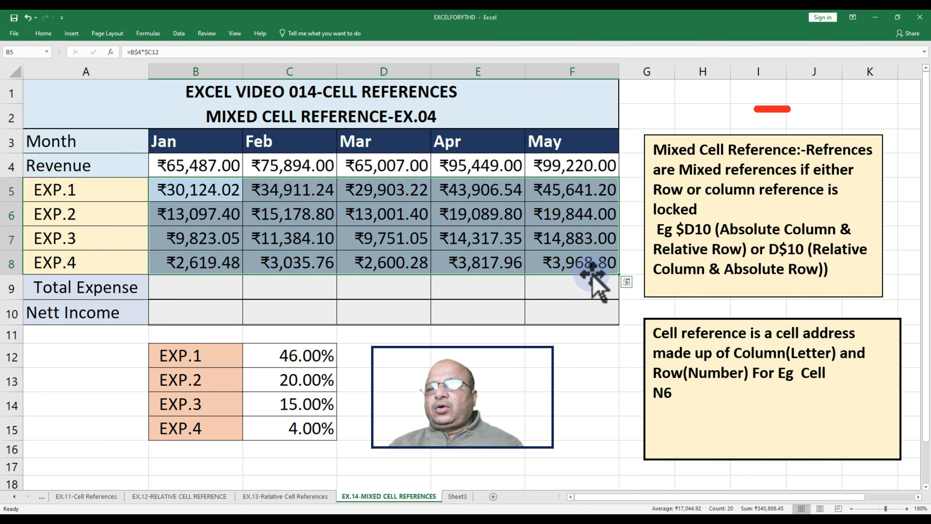
click(586, 266)
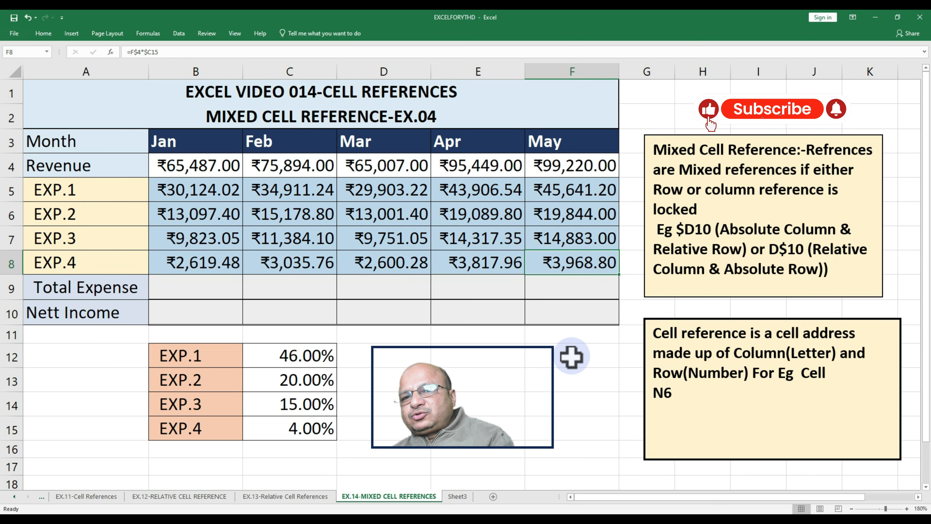
key(F2)
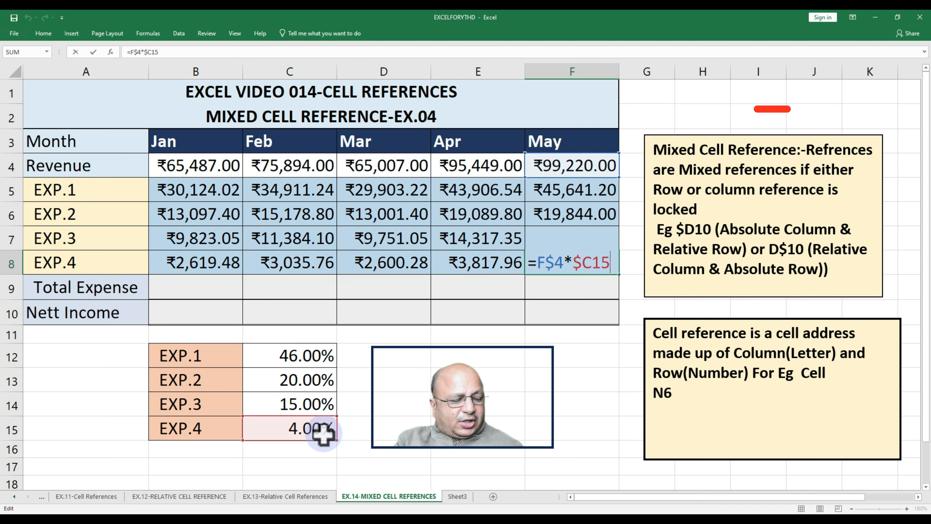
key(ctrl+Return)
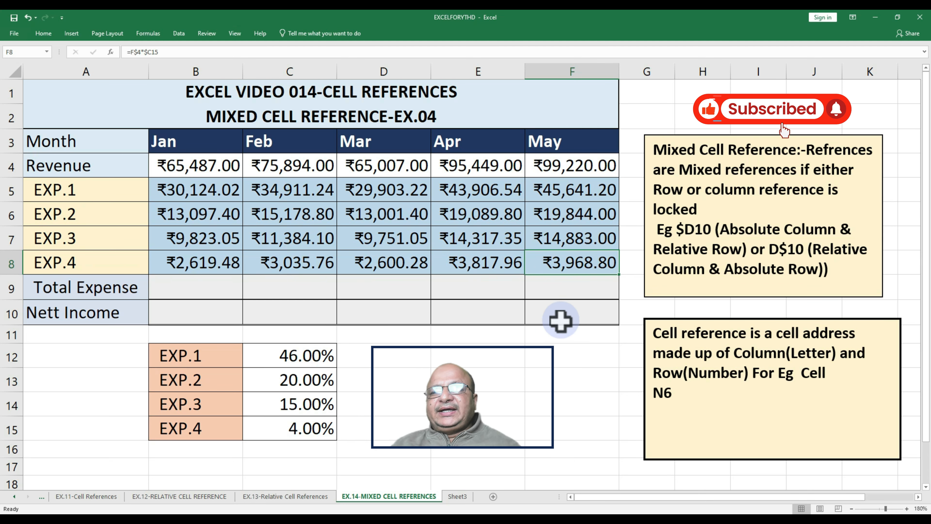
Step: Total the January expenses in B9 with =SUM(B5:B8)
drag(161, 292, 568, 285)
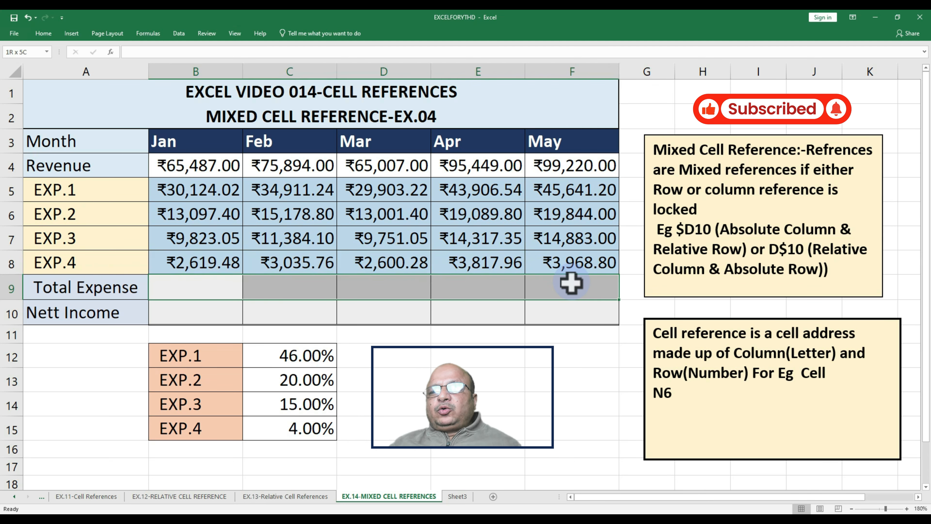
click(187, 290)
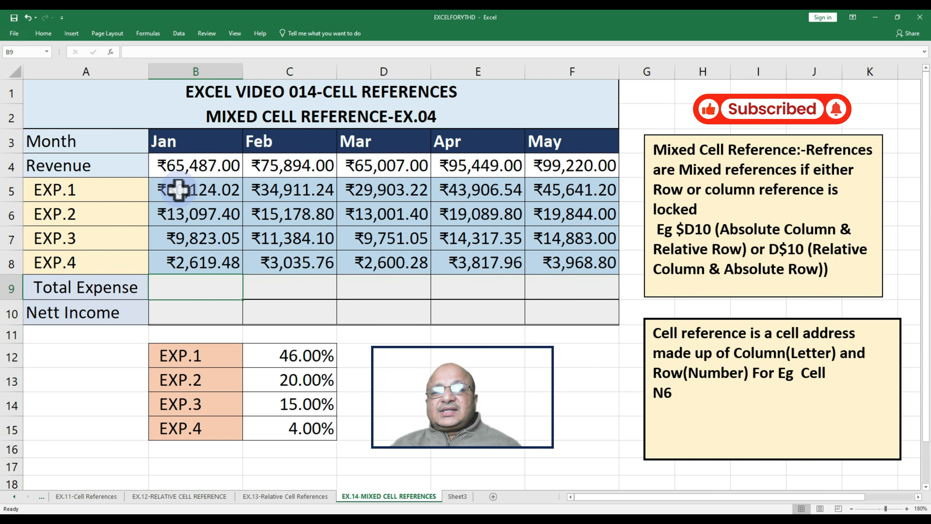
drag(183, 187, 183, 262)
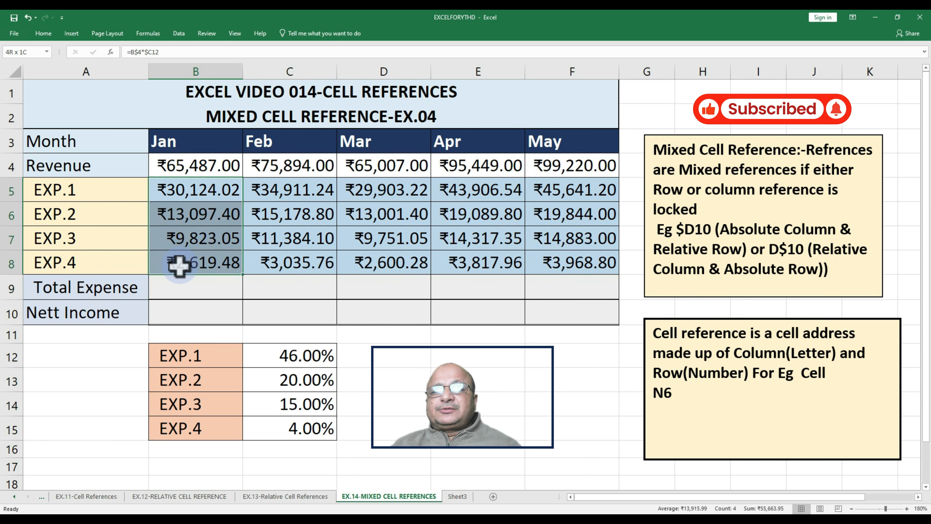
click(183, 290)
text(=)
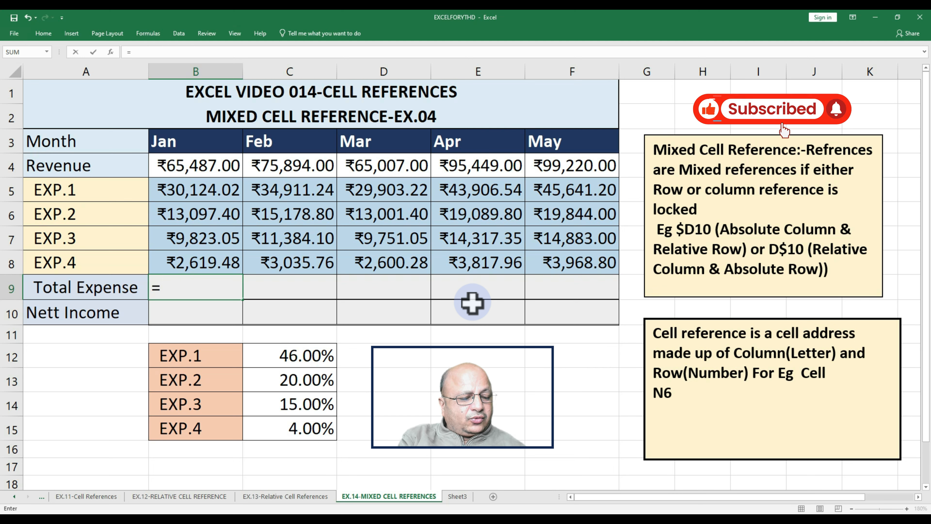
text(sum()
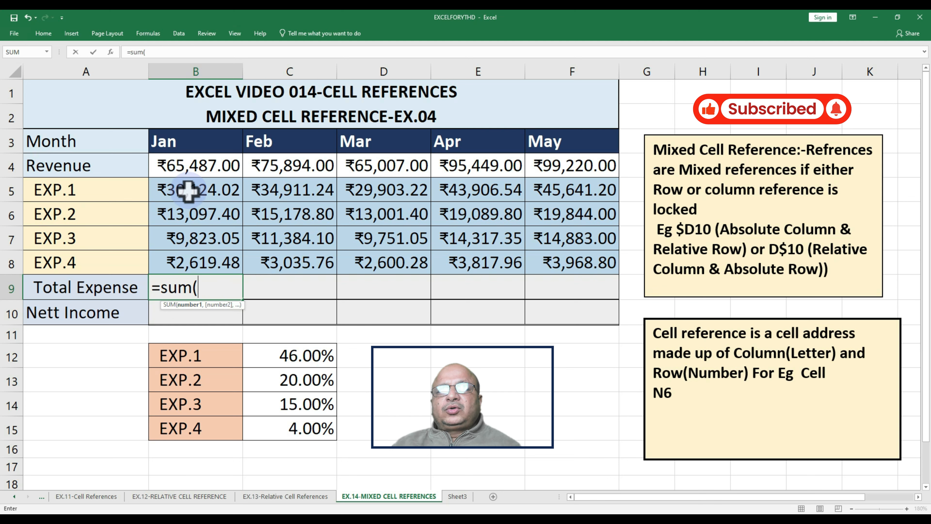
drag(188, 190, 190, 260)
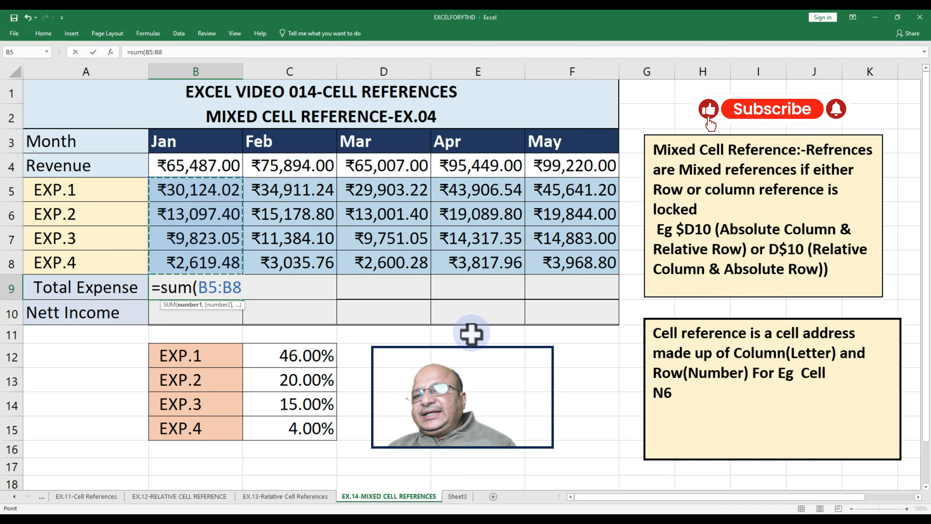
text())
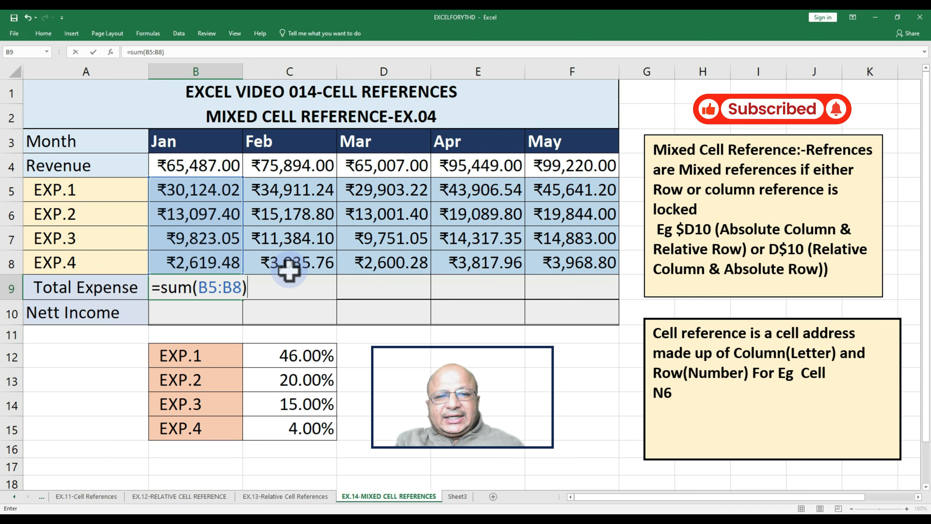
key(ctrl+Return)
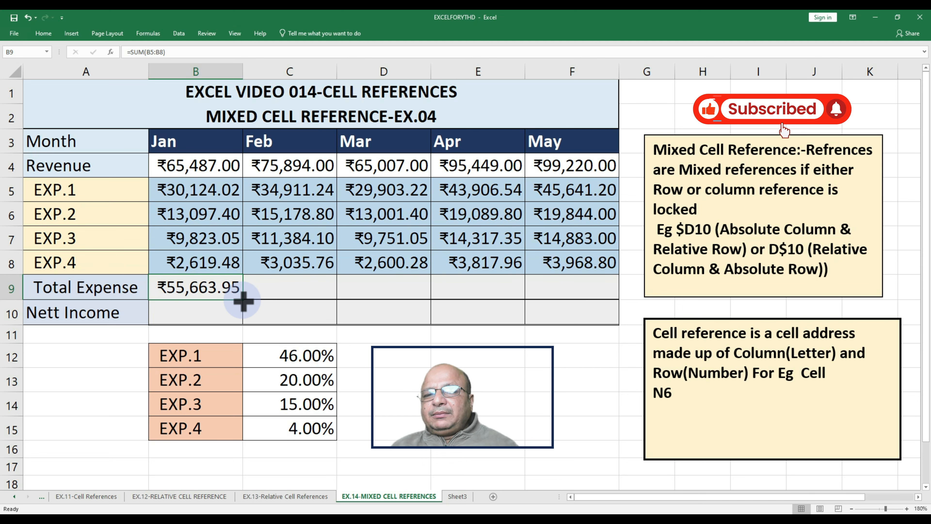
Step: Fill the Total Expense formula from B9 across to F9 and check the references of the May formula
drag(242, 301, 603, 300)
click(583, 287)
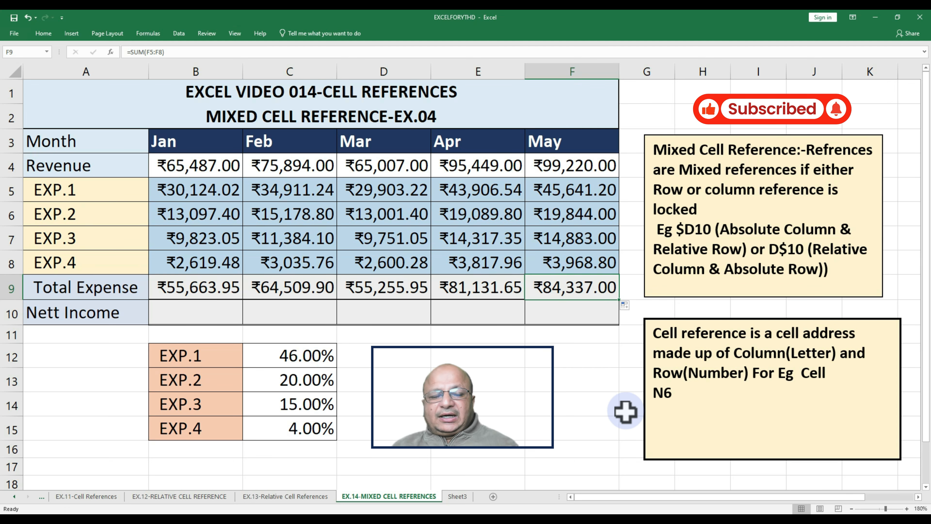
key(F2)
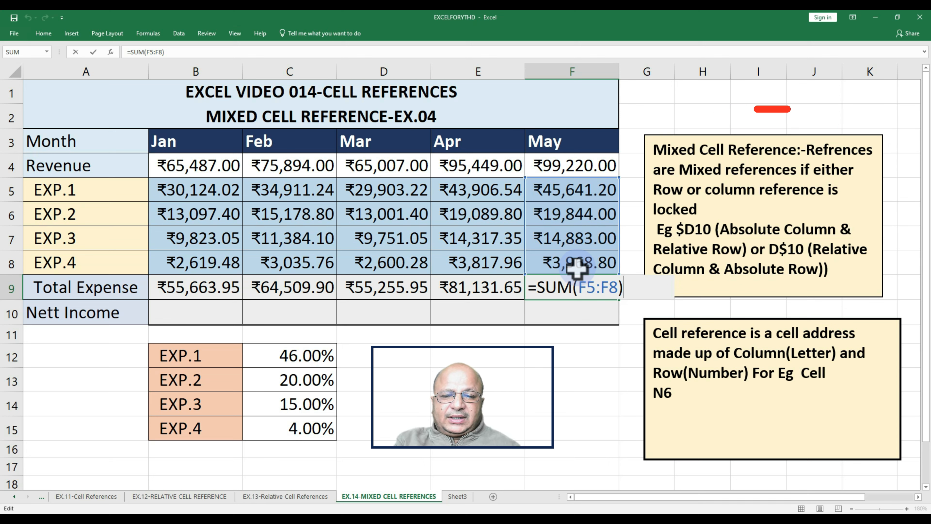
key(ctrl+Return)
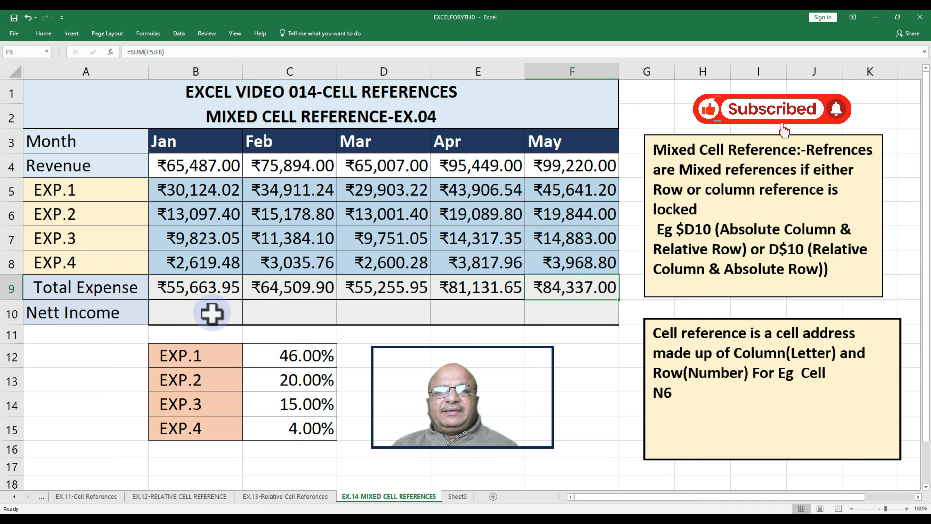
Step: Calculate January's Nett Income in B10 with =B4-B9 and fill the formula across to F10
click(199, 311)
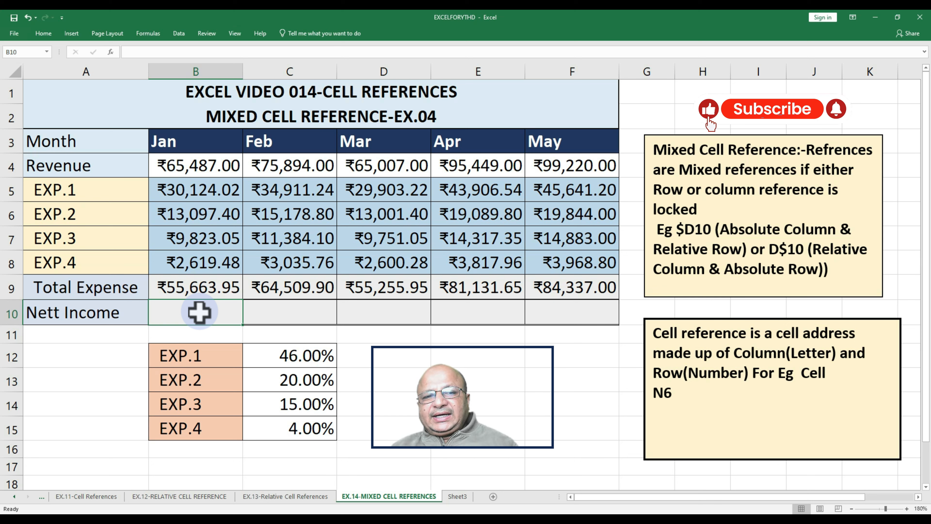
double_click(199, 312)
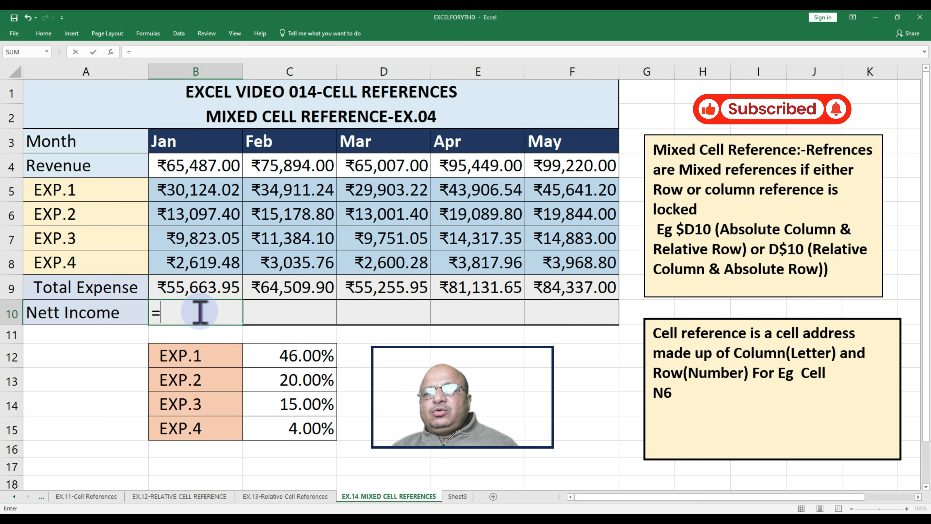
click(191, 168)
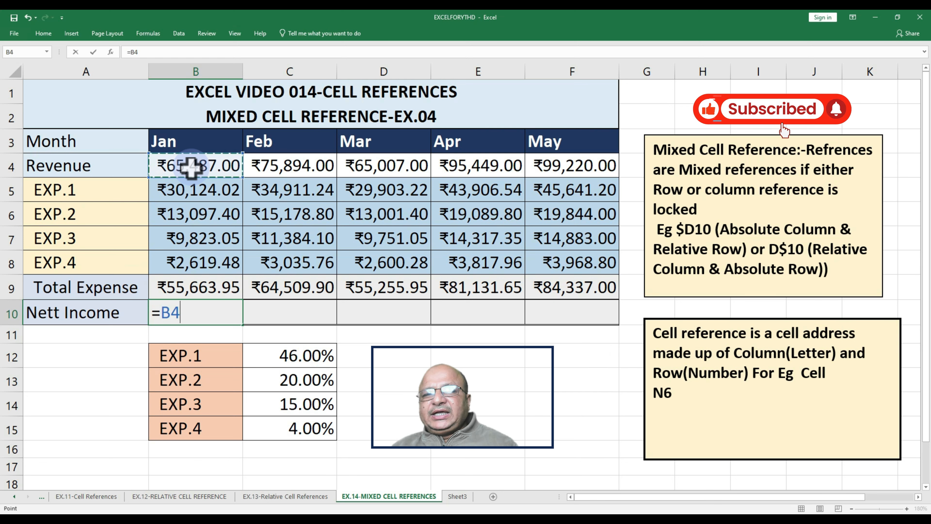
text(-)
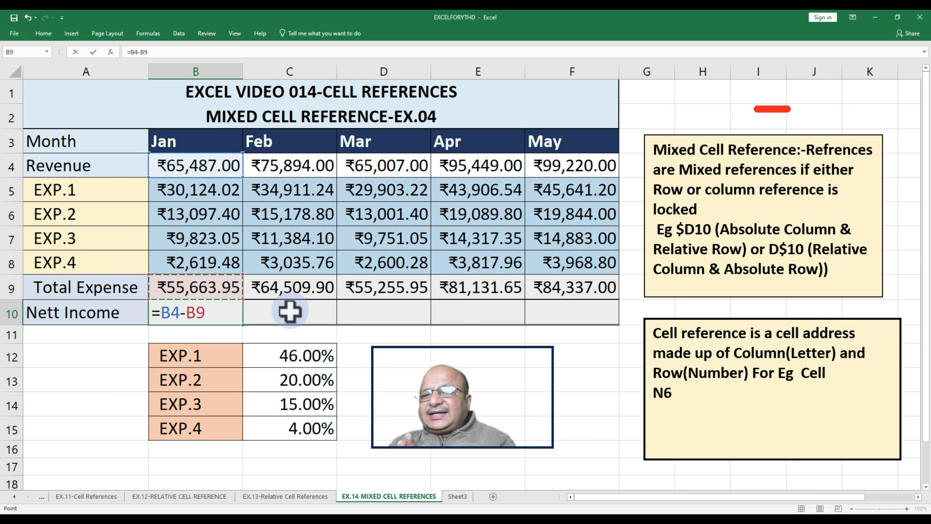
key(ctrl+Return)
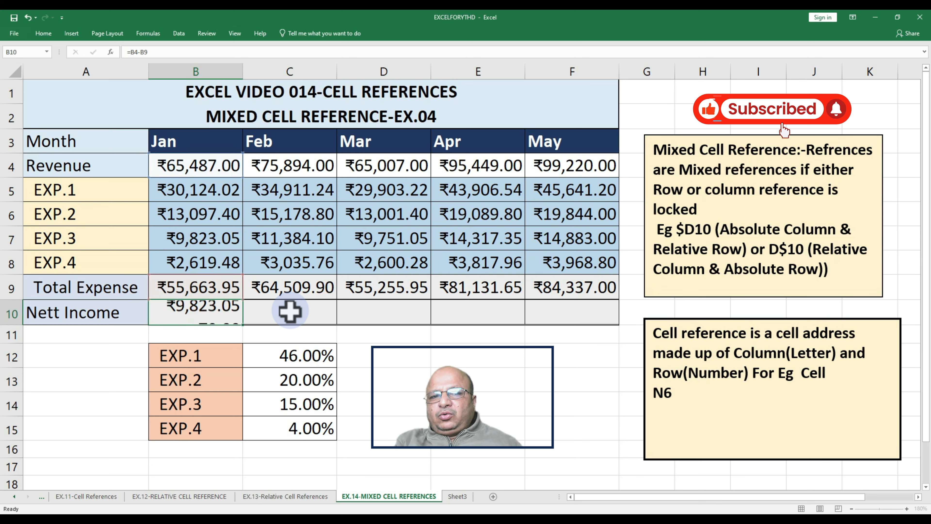
drag(242, 324, 590, 326)
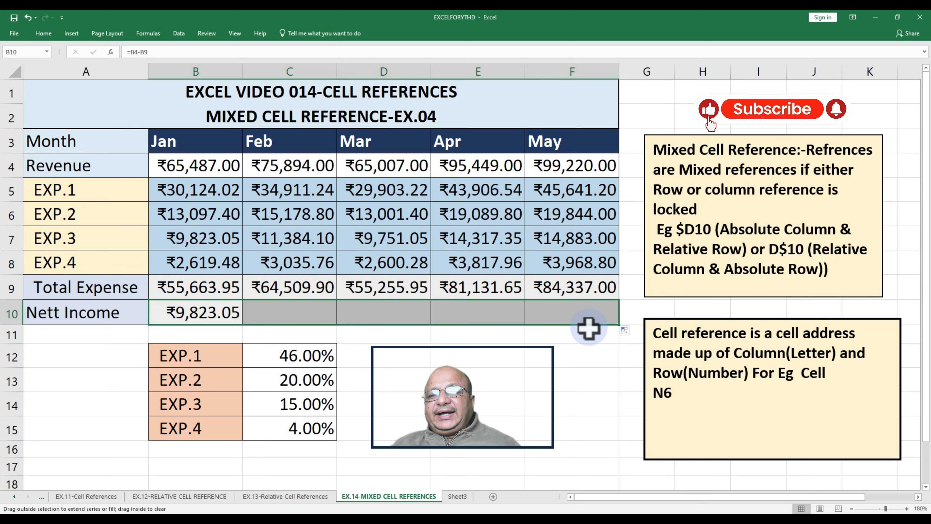
Step: Inspect the cell references in May's Nett Income formula in F10, leaving the formula as it is
click(569, 323)
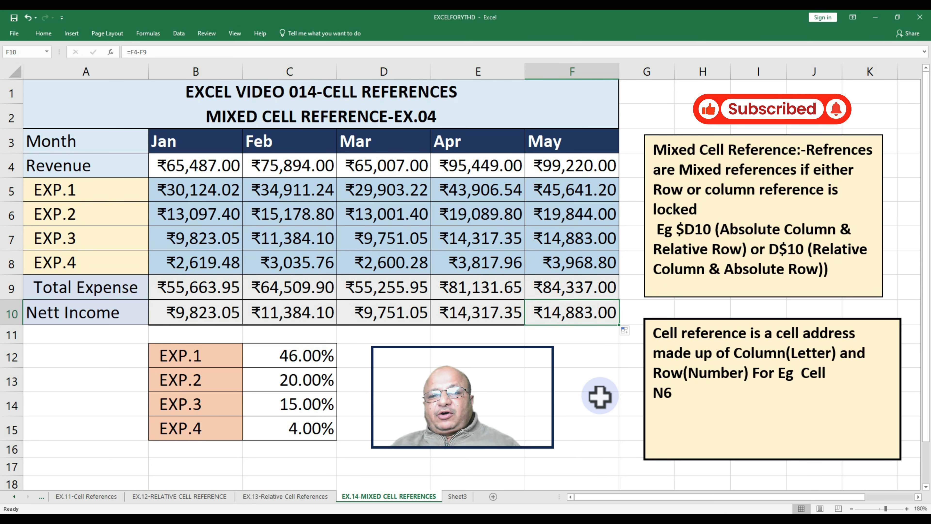
key(F2)
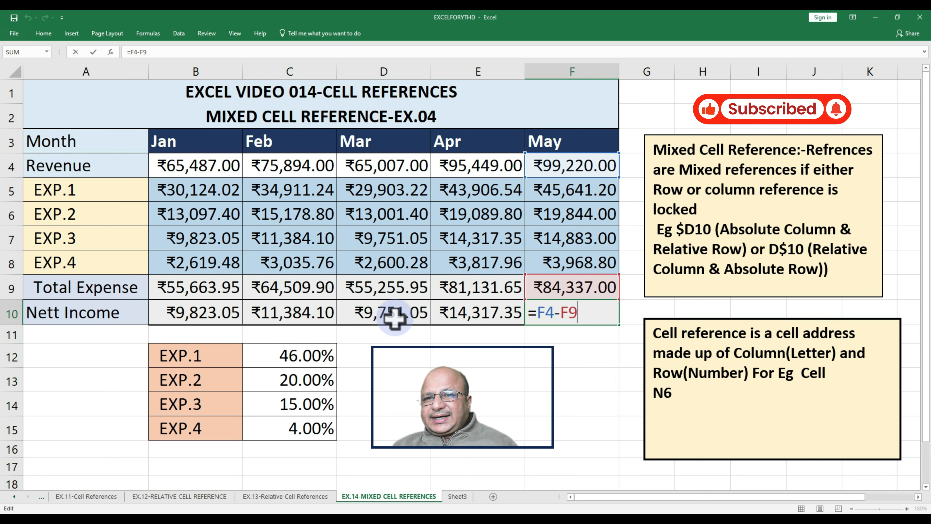
key(Return)
Step: Highlight the definition in the Mixed Cell Reference note, including its $D10 example with Absolute Column and Relative Row
drag(657, 149, 849, 209)
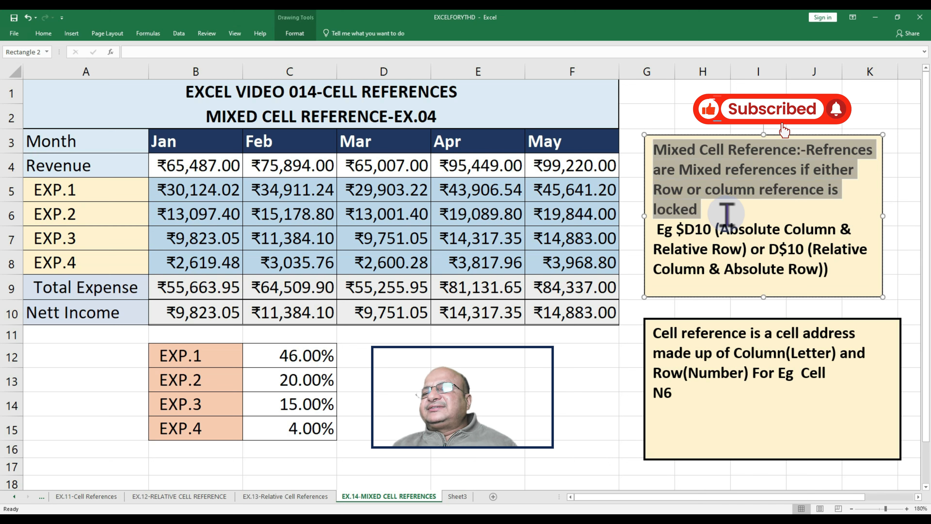
drag(675, 230, 715, 233)
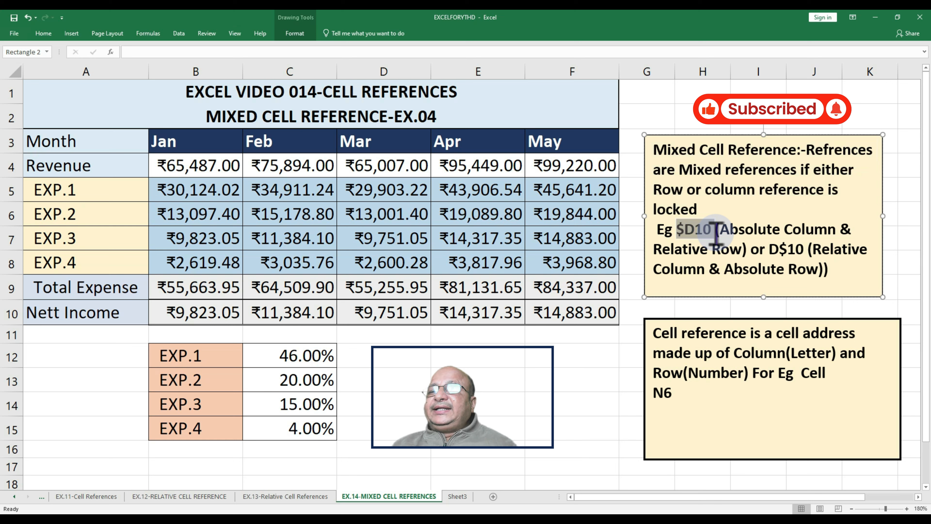
click(688, 231)
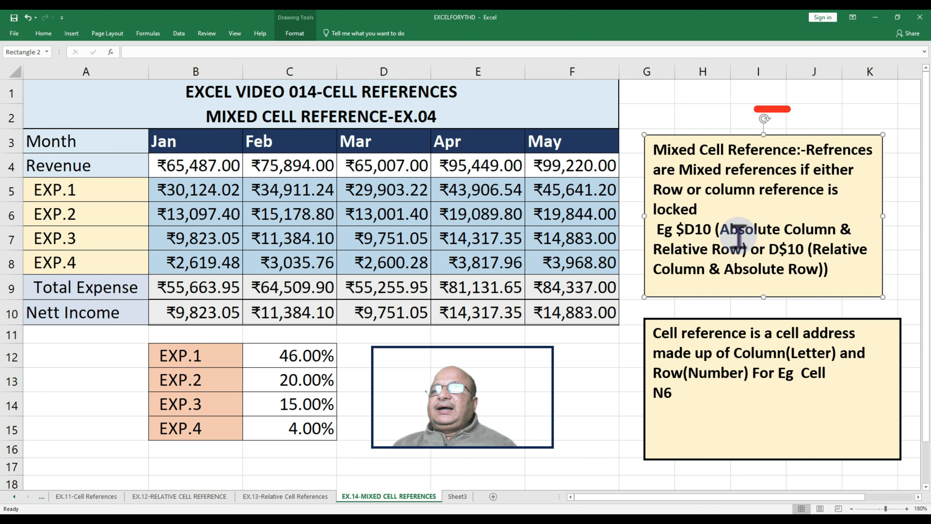
drag(721, 231, 830, 232)
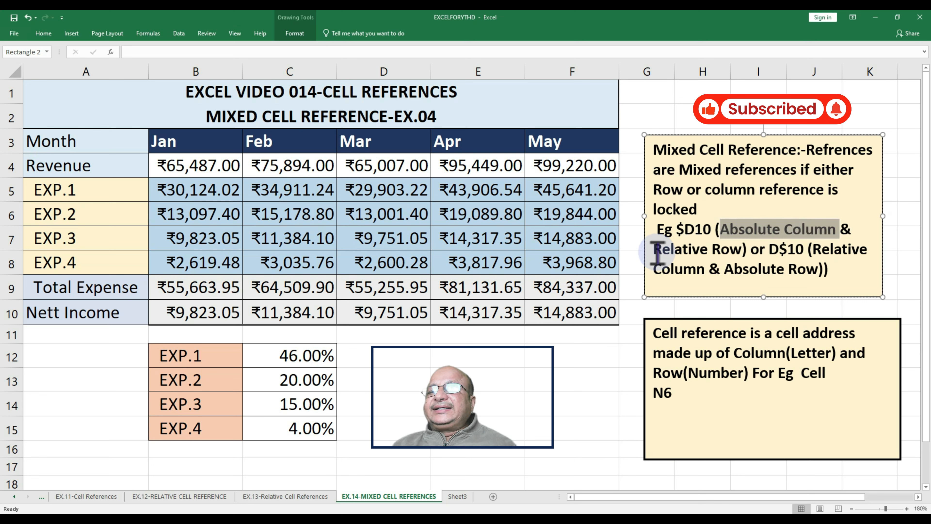
drag(656, 250, 729, 250)
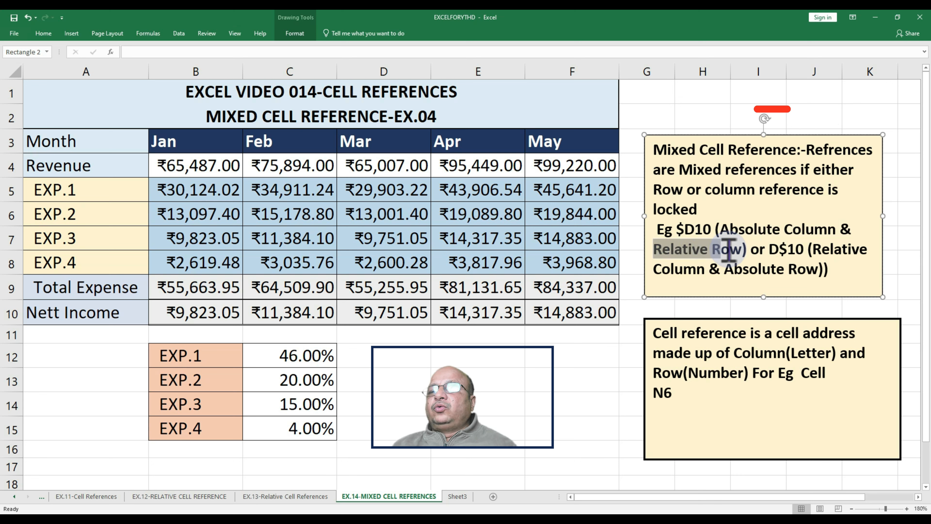
click(695, 230)
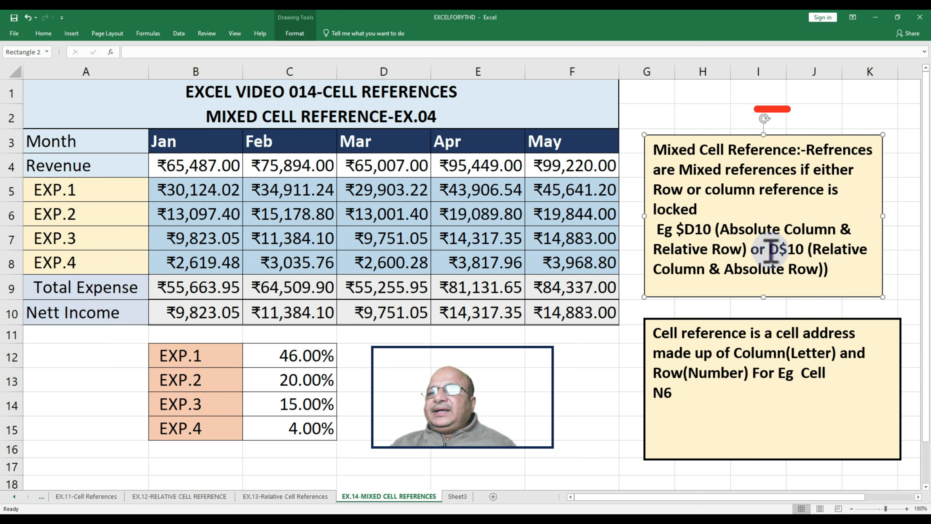
Step: Highlight the D$10 example's Relative Column and Absolute Row wording, and the general cell reference definition in the note below
drag(770, 253, 854, 260)
click(788, 252)
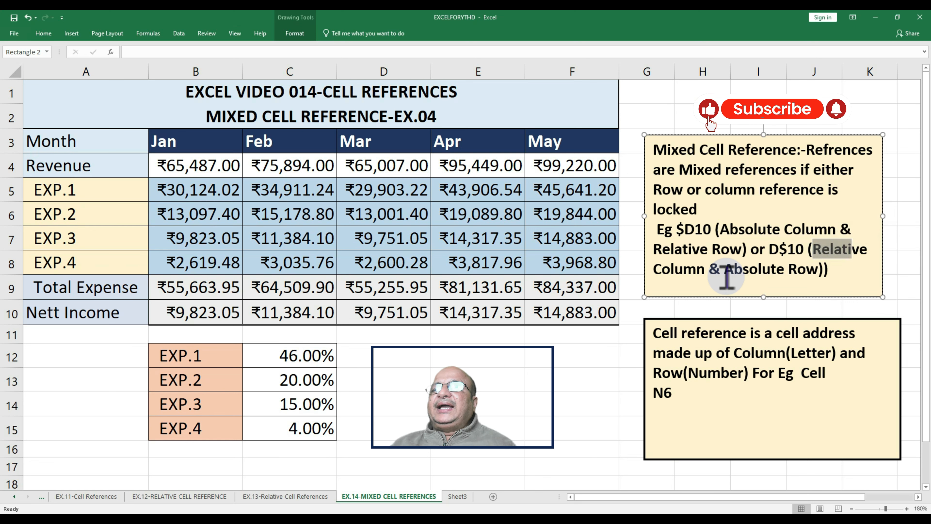
drag(726, 275, 811, 274)
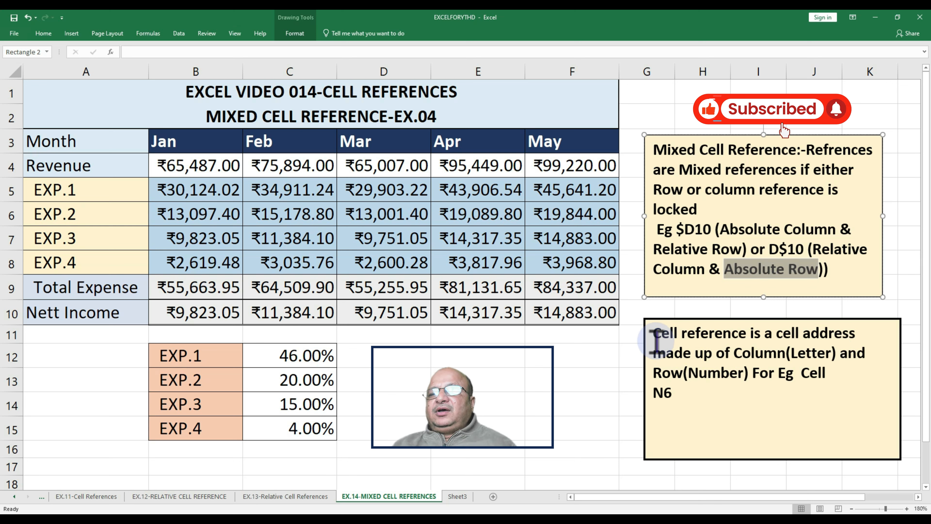
drag(655, 332, 846, 389)
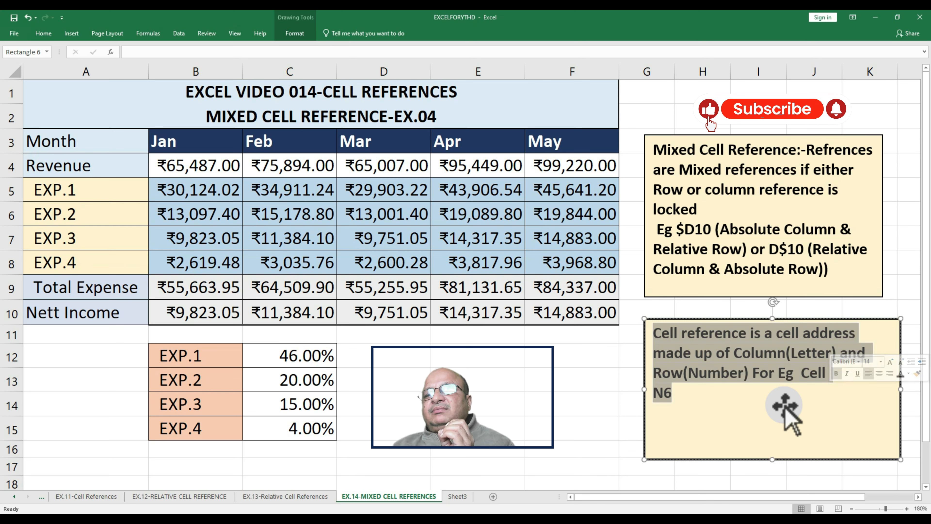